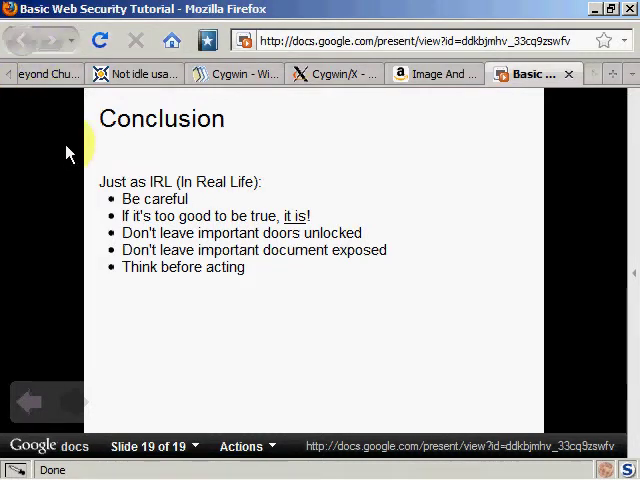
key("alt+space")
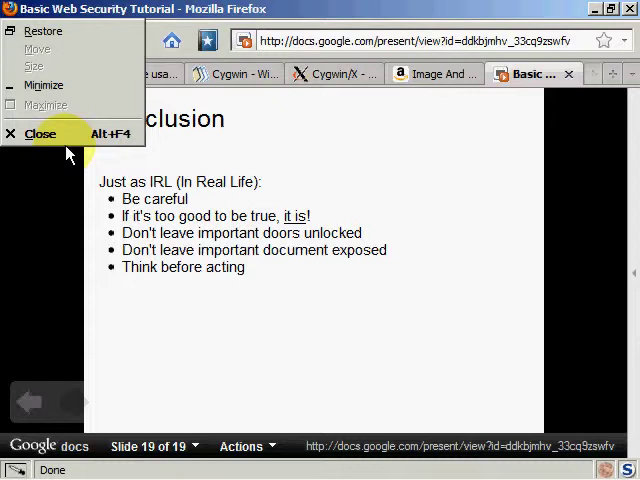
key("Escape")
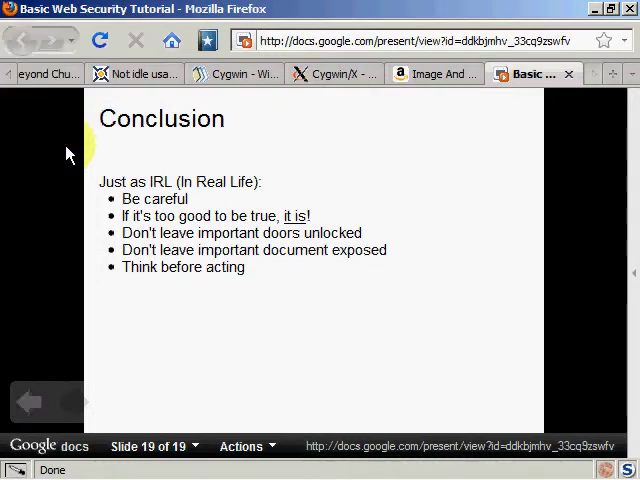
key("alt")
left_click(68, 155)
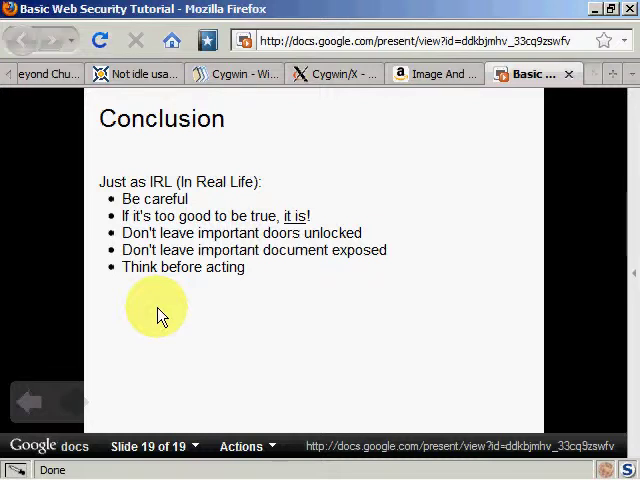
right_click(452, 470)
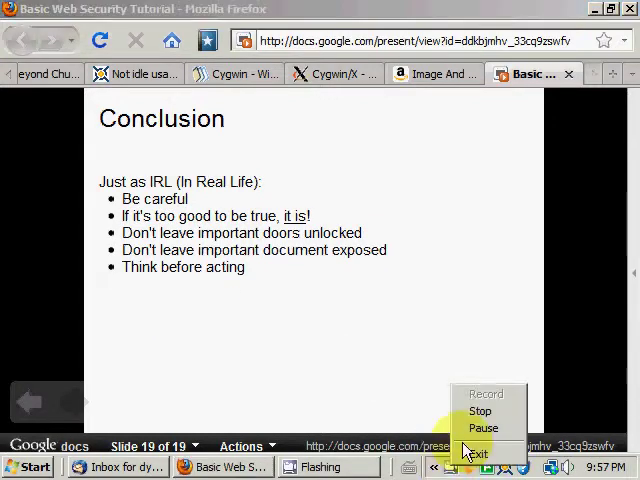